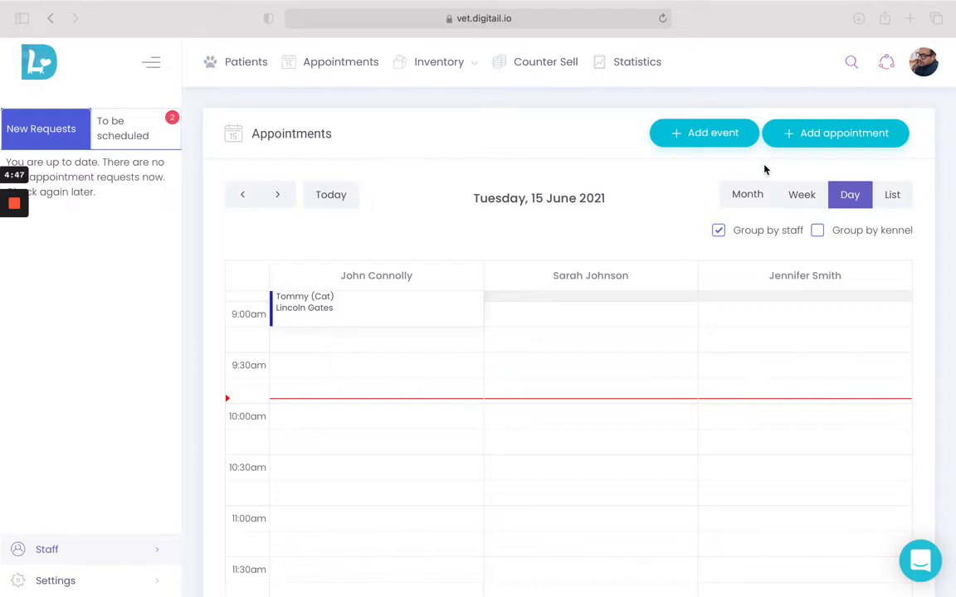
Step: Start a new appointment for an existing client, choosing the third listed client and the pet Sarge
click(805, 134)
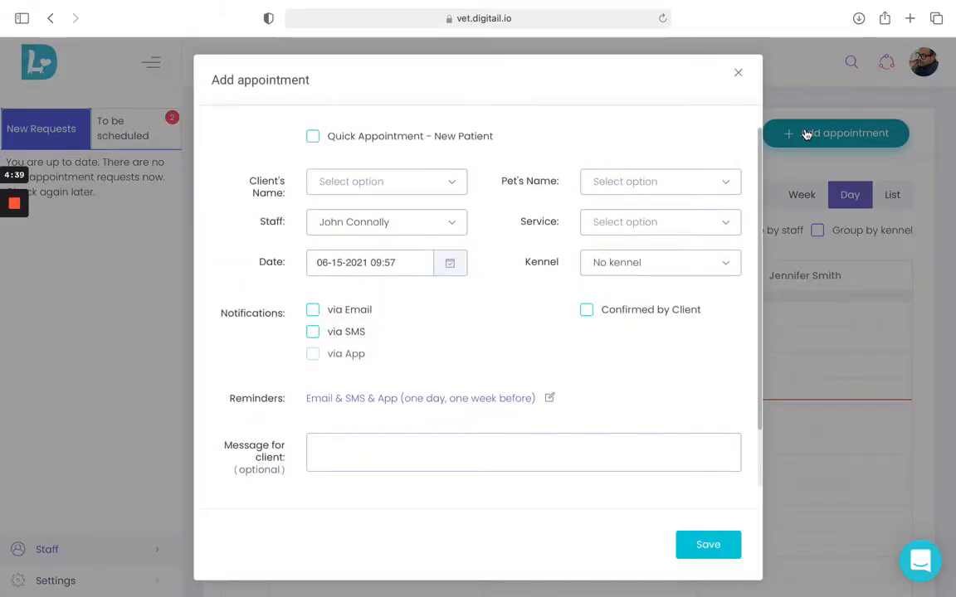
click(312, 138)
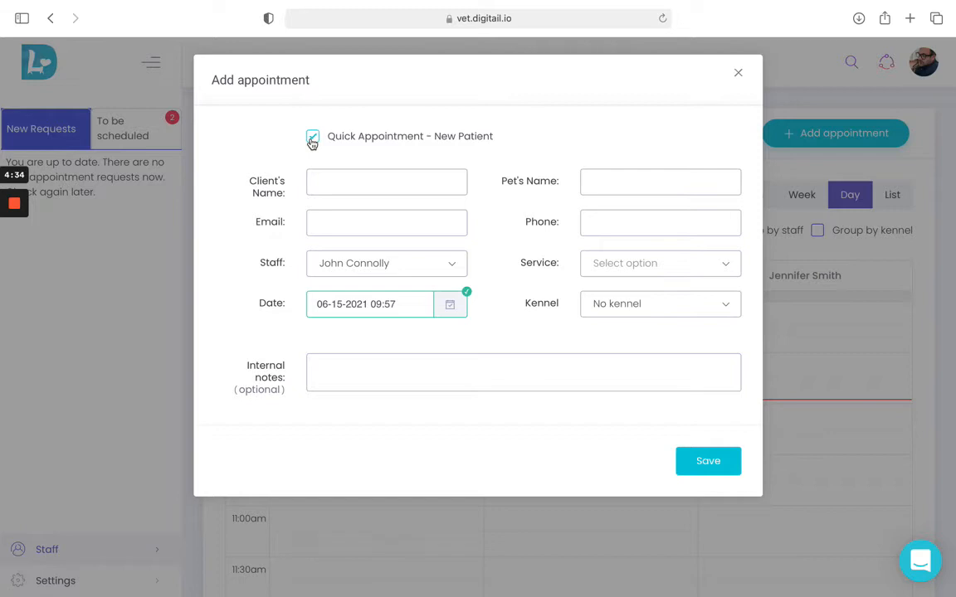
click(312, 137)
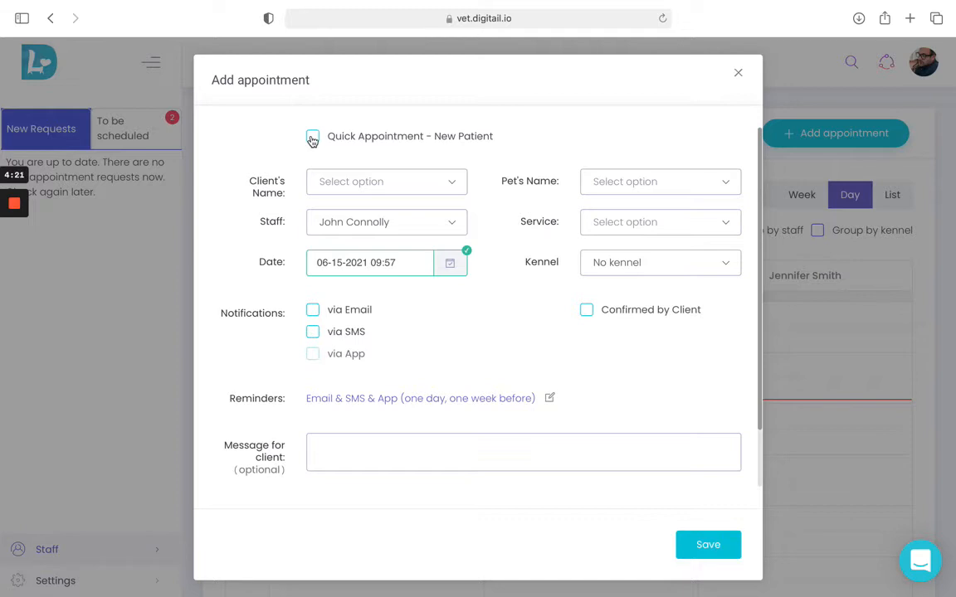
click(341, 183)
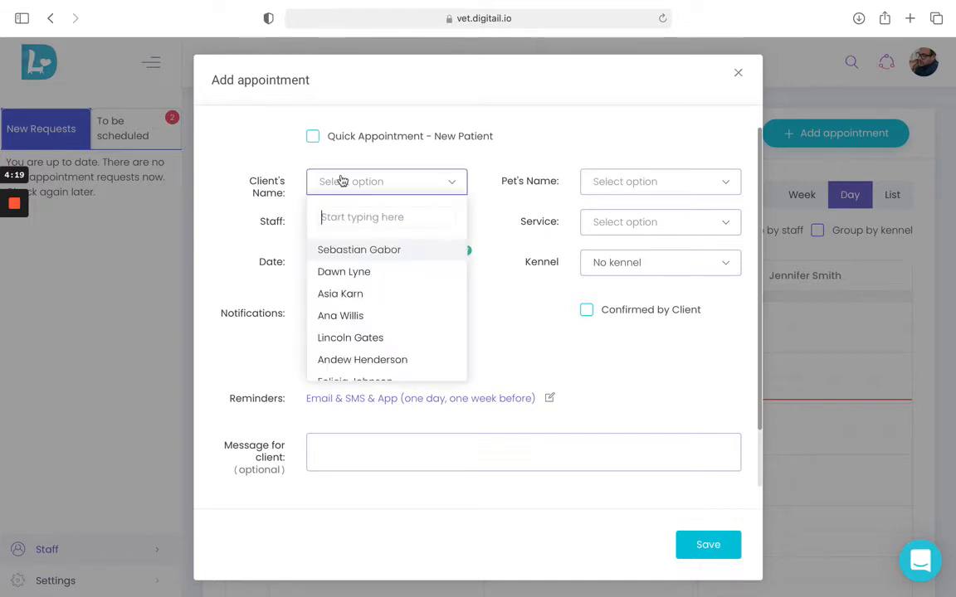
click(342, 294)
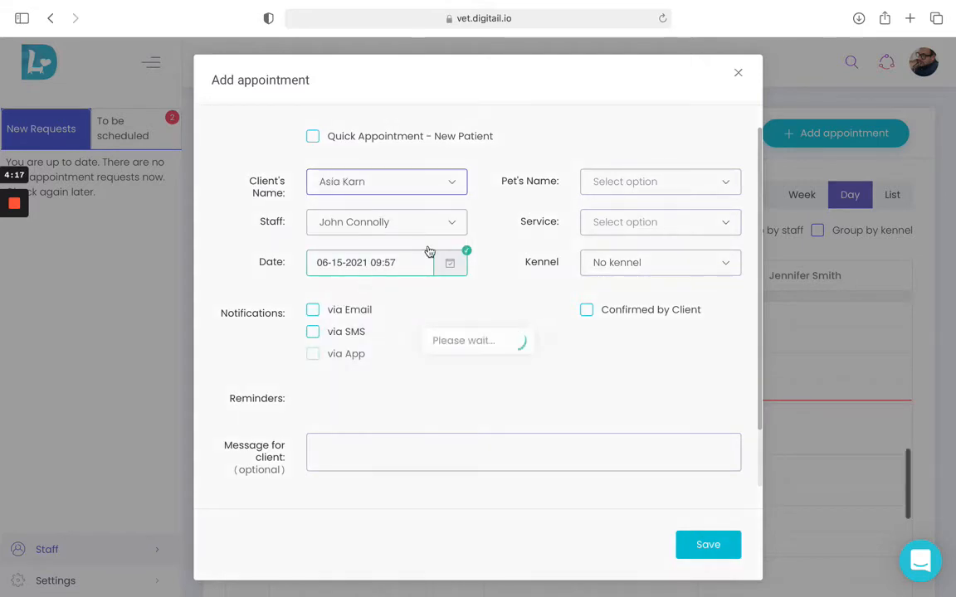
click(610, 185)
click(606, 206)
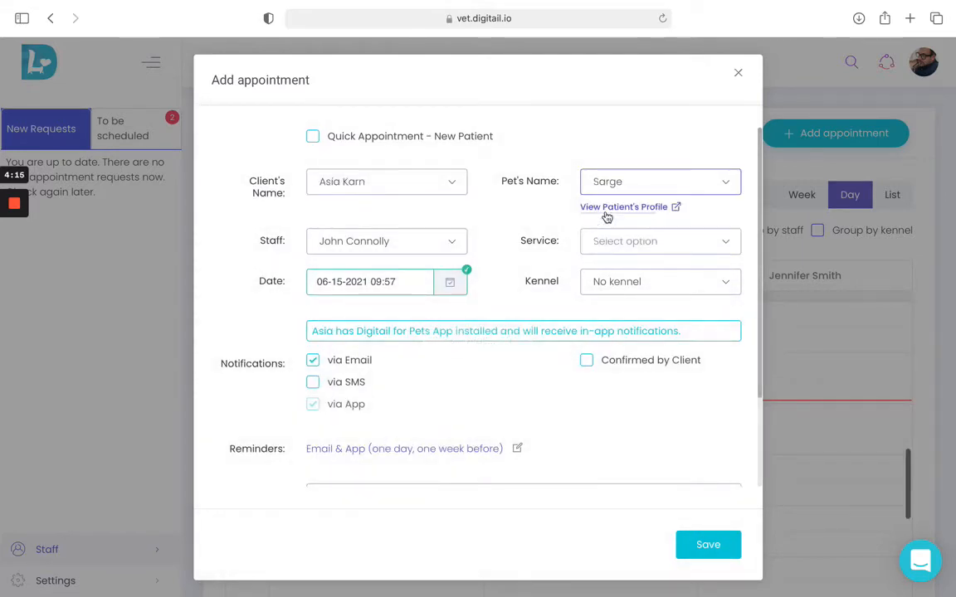
Step: Assign the second listed staff member to the appointment and set its service to General Checkup
click(450, 243)
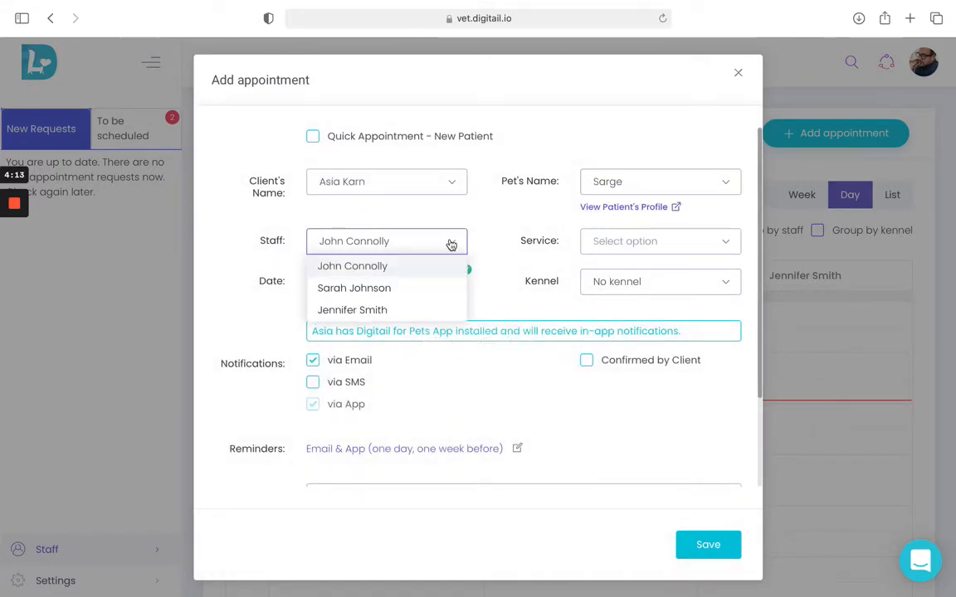
click(422, 287)
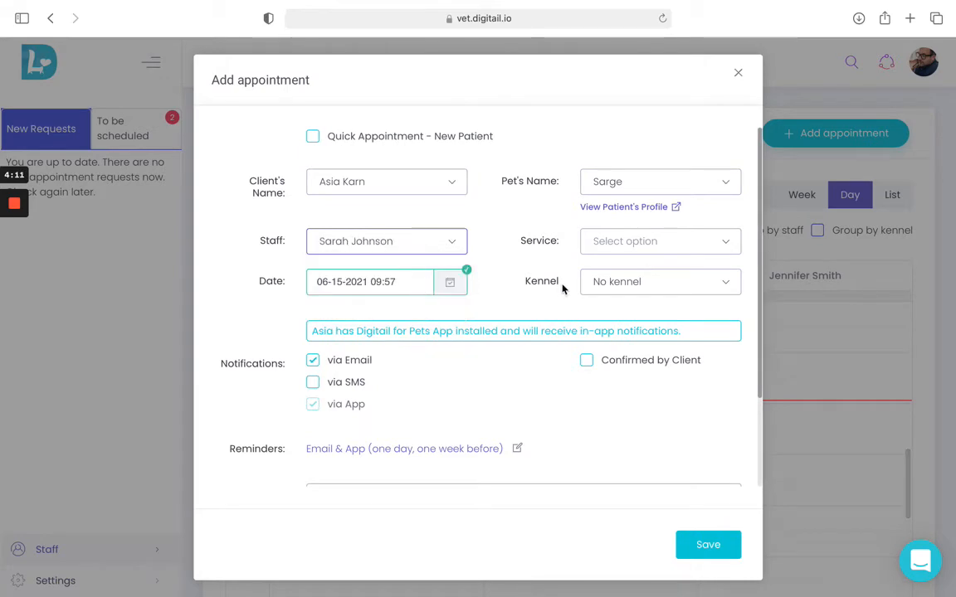
click(624, 245)
click(632, 334)
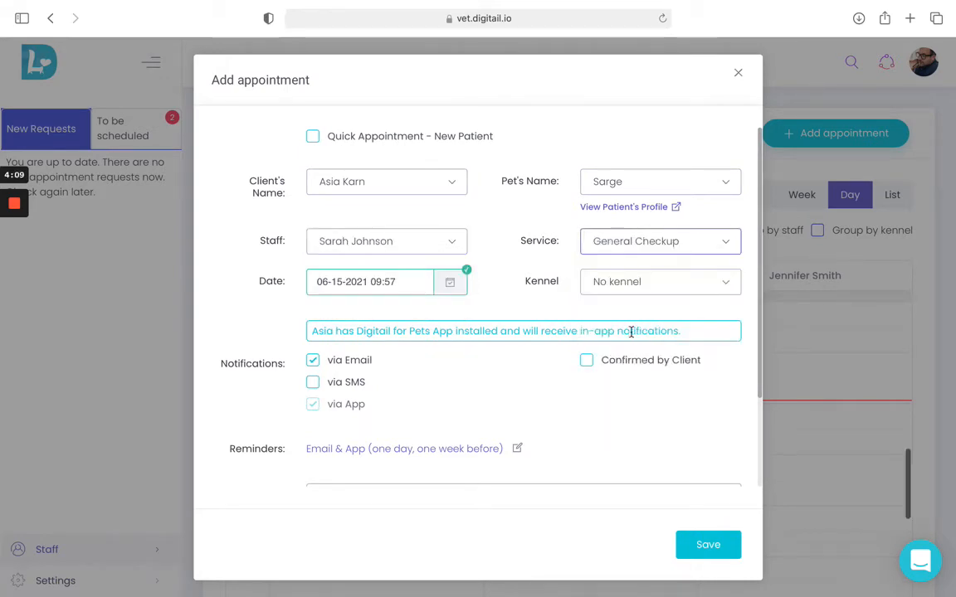
click(424, 281)
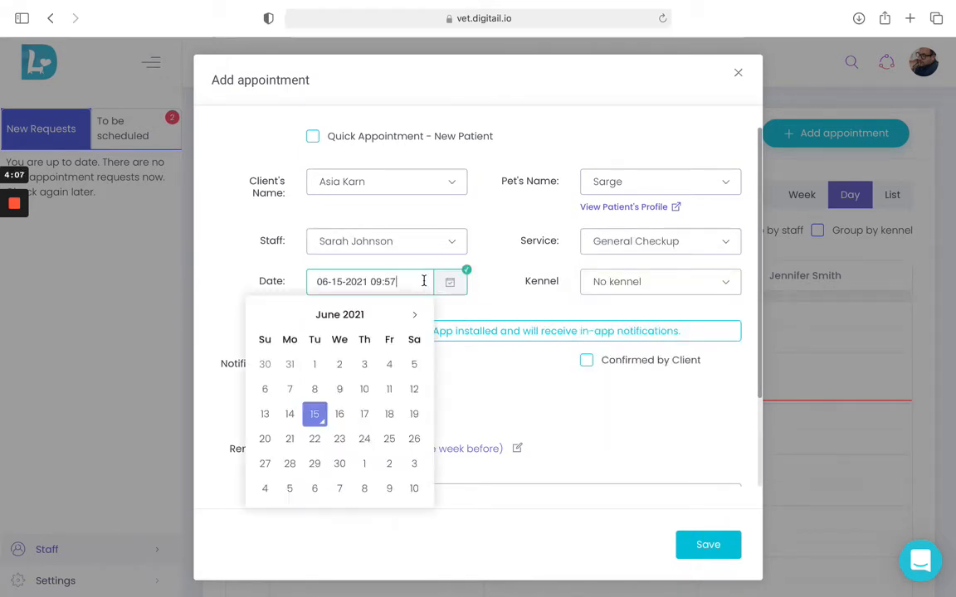
click(316, 414)
click(319, 385)
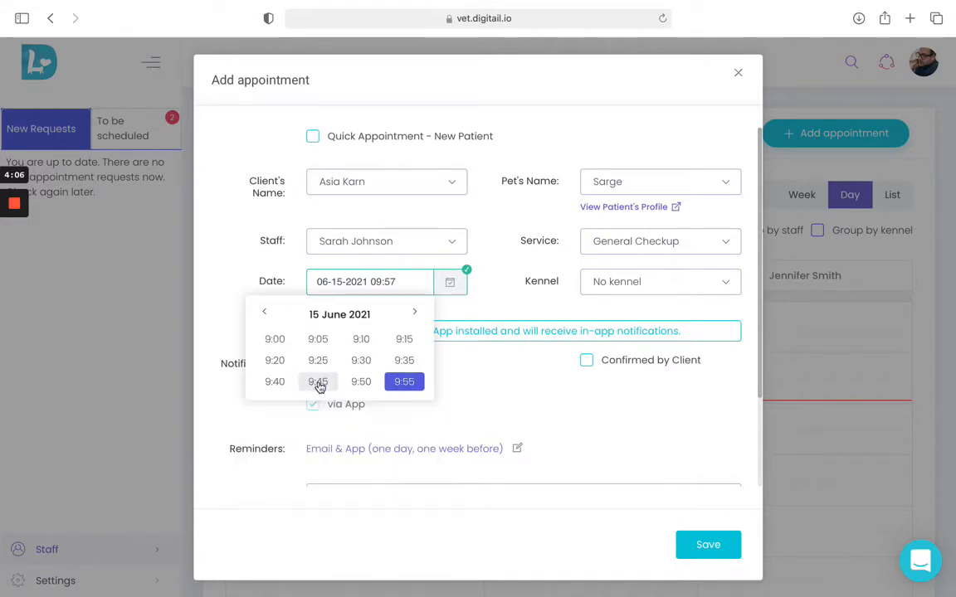
click(360, 360)
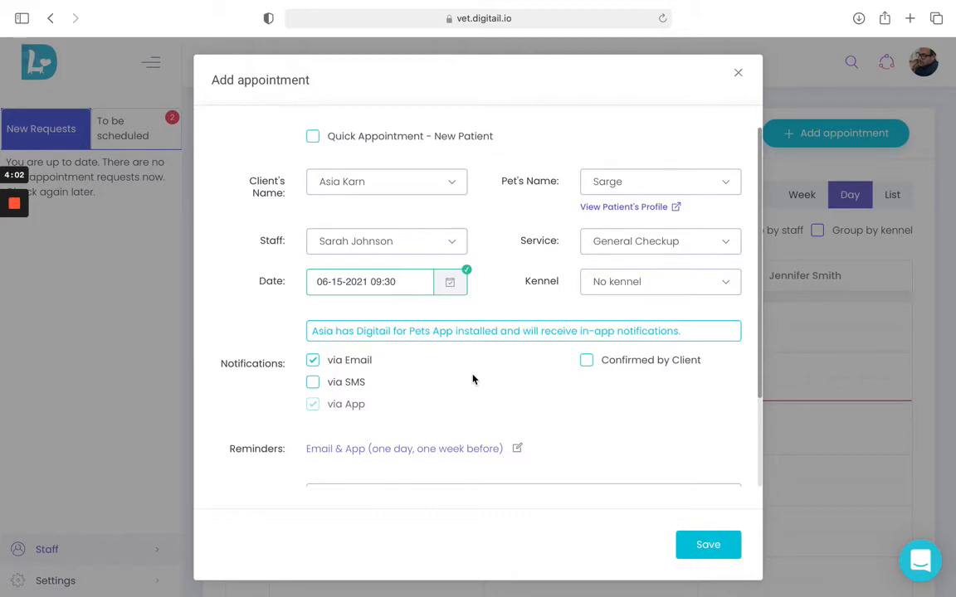
Step: Review the appointment's reminder schedule and optional message fields, and save the appointment
scroll(419, 393, down, 1)
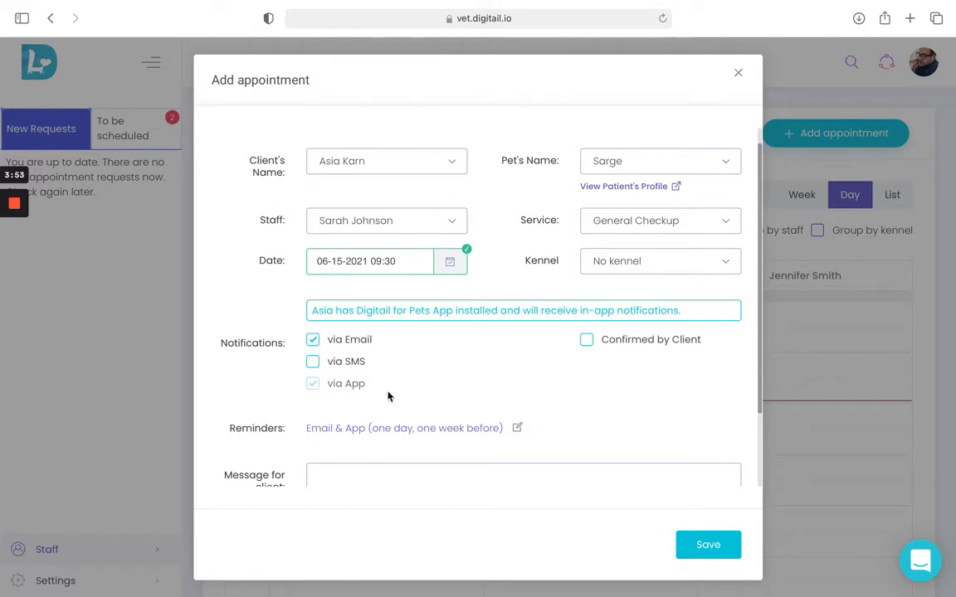
click(516, 428)
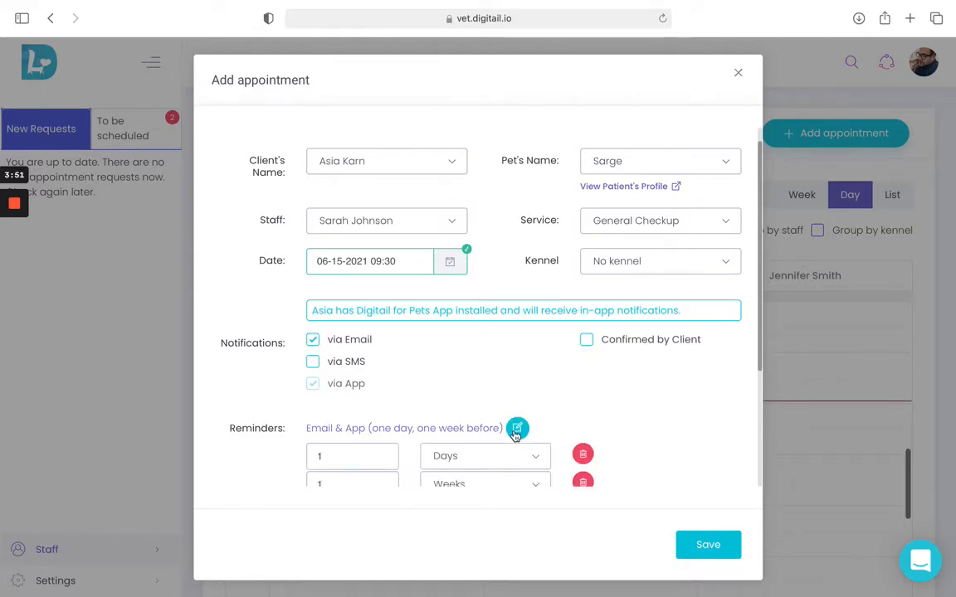
scroll(515, 434, down, 2)
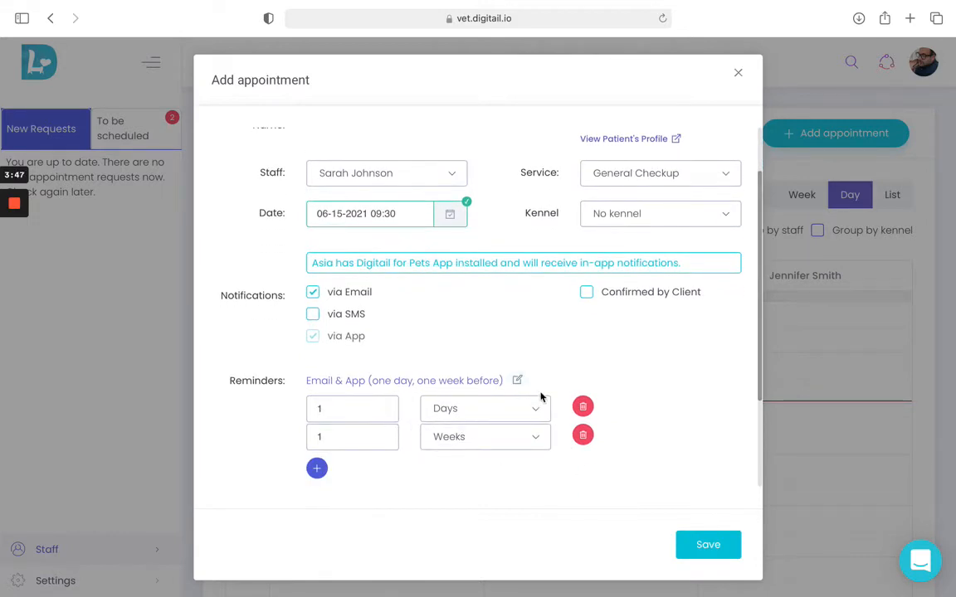
click(516, 380)
scroll(490, 419, down, 1)
scroll(490, 419, down, 1)
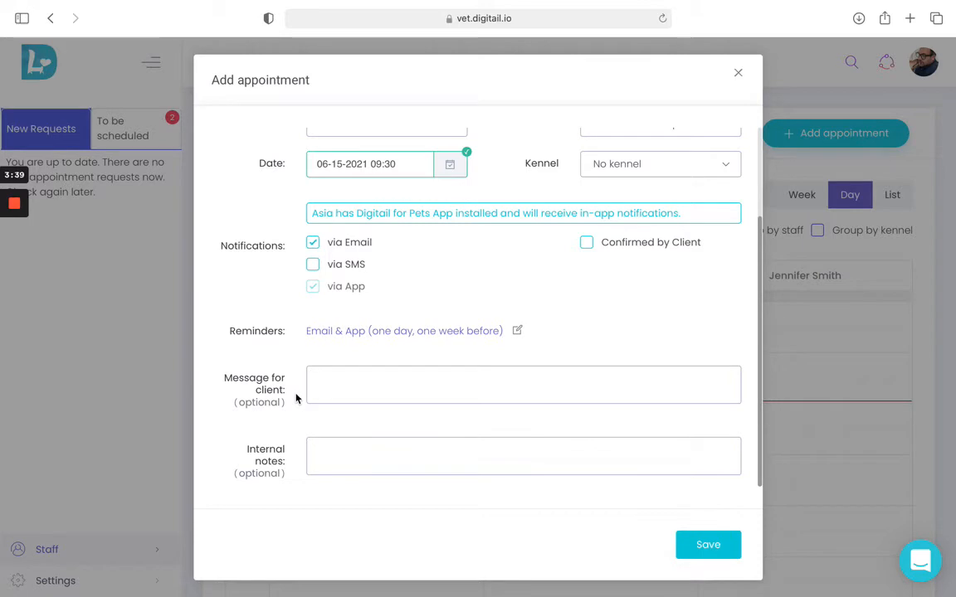
click(708, 544)
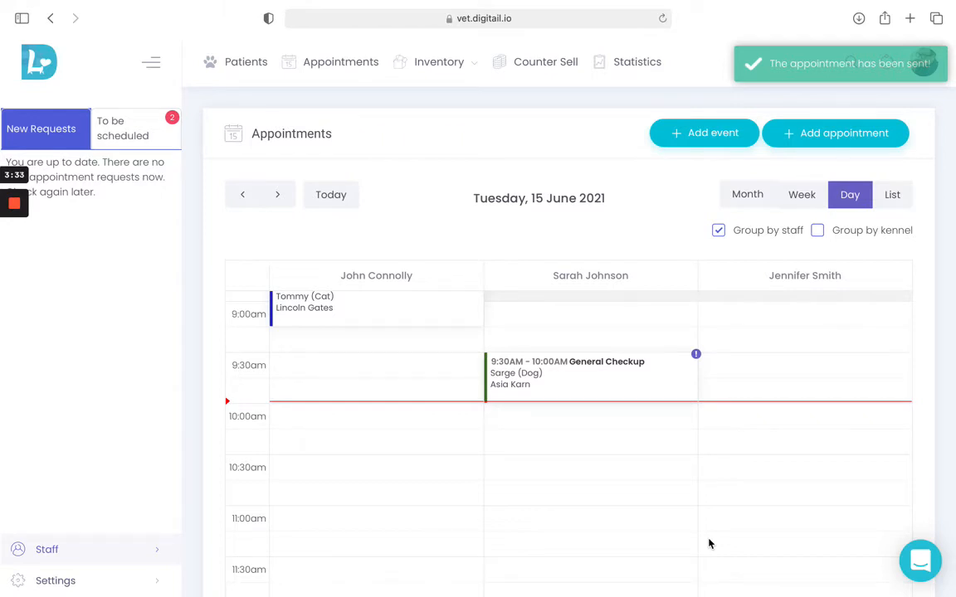
Step: Open a SOAP record from Sarge's 9:30 General Checkup appointment and view the available draft templates
click(648, 387)
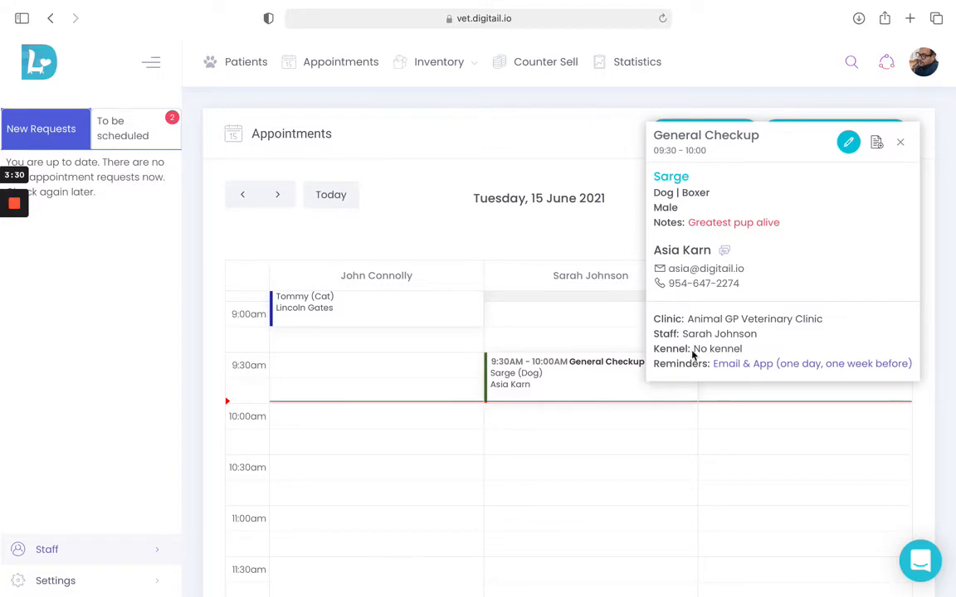
click(877, 144)
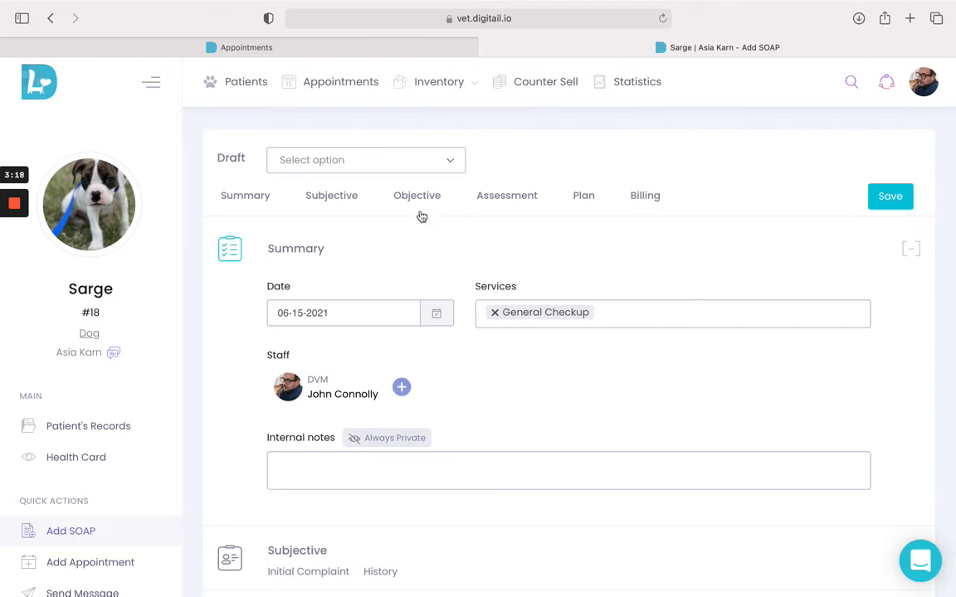
click(418, 162)
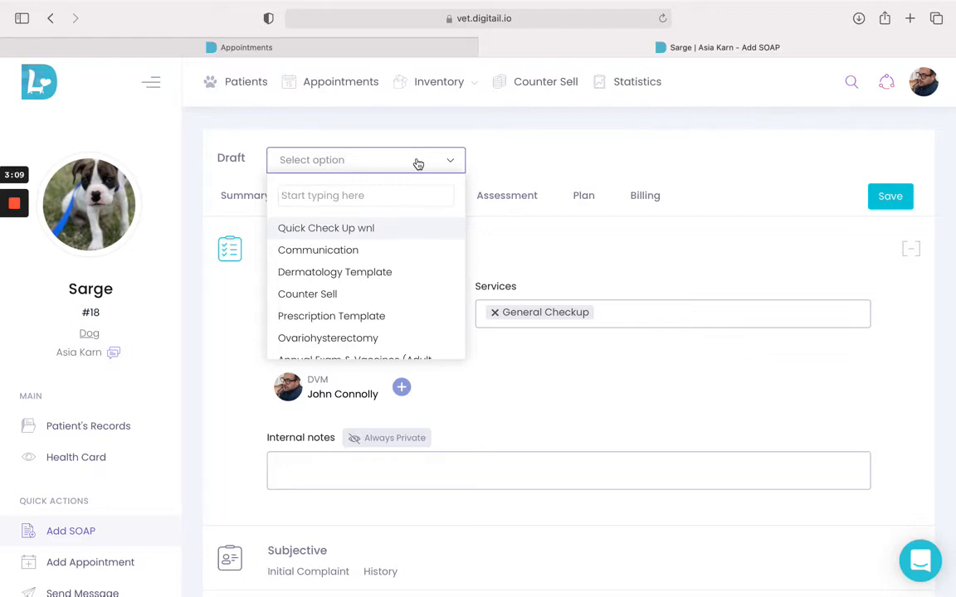
click(418, 163)
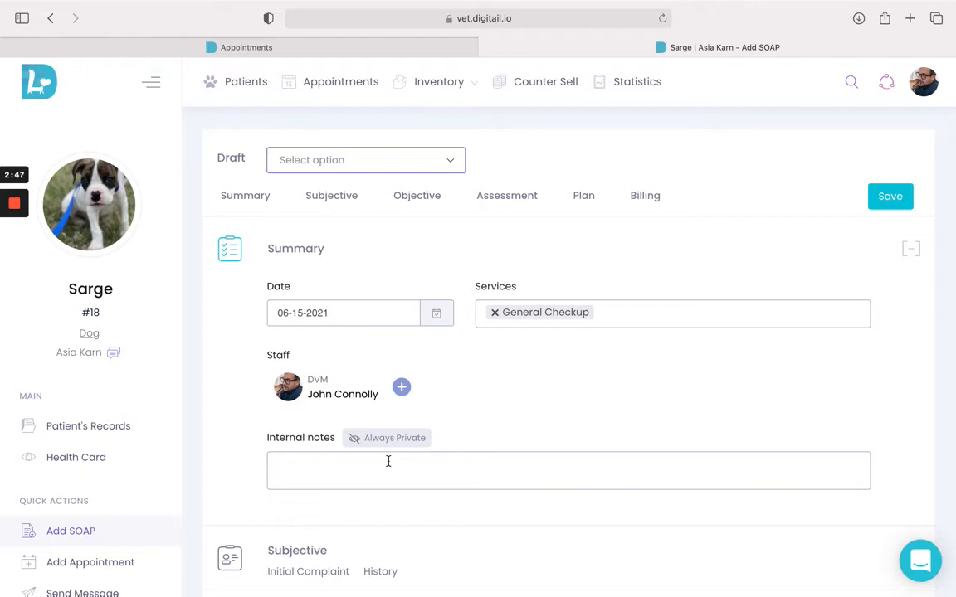
Step: Examine the Initial Complaint and History forms in the SOAP record's Subjective section
click(346, 195)
scroll(346, 196, down, 3)
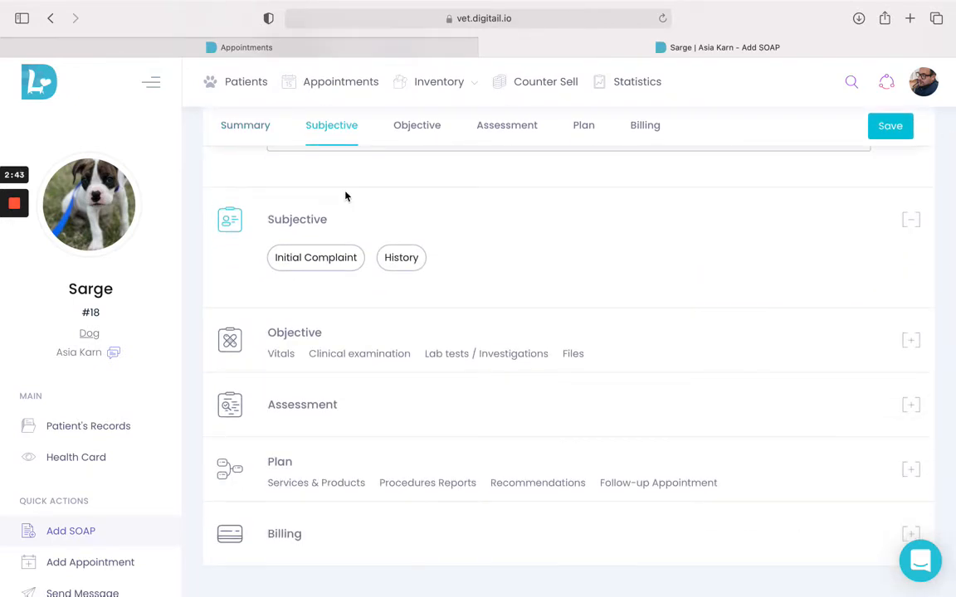
click(324, 264)
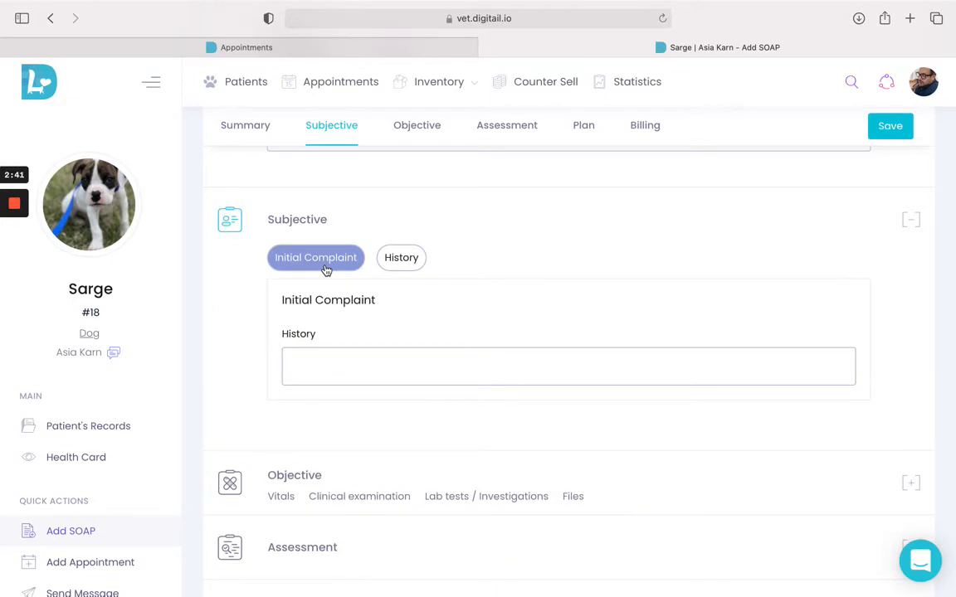
click(396, 268)
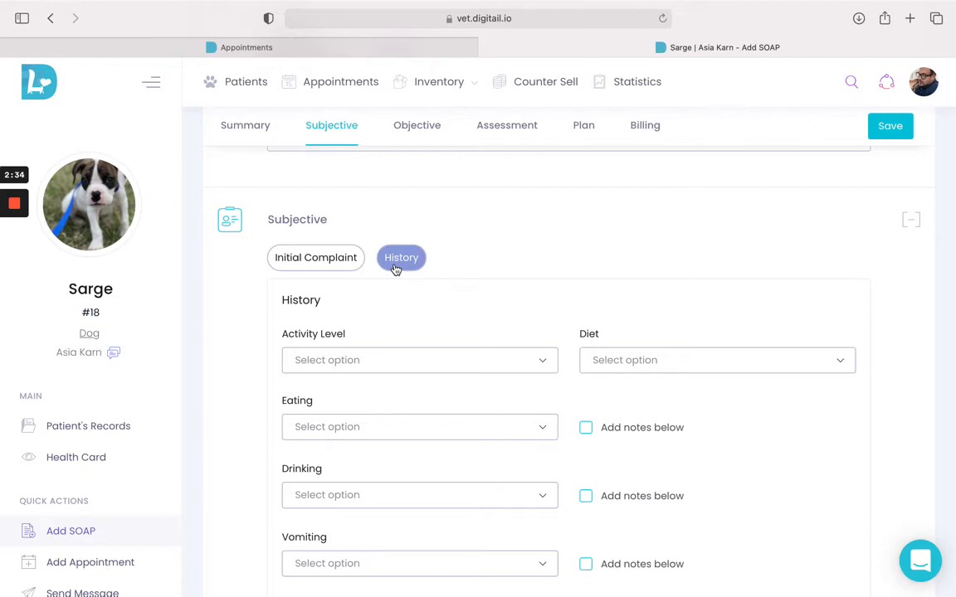
Step: Examine the Vitals, Clinical examination, Lab tests / Investigations and Files parts of the Objective section
click(425, 129)
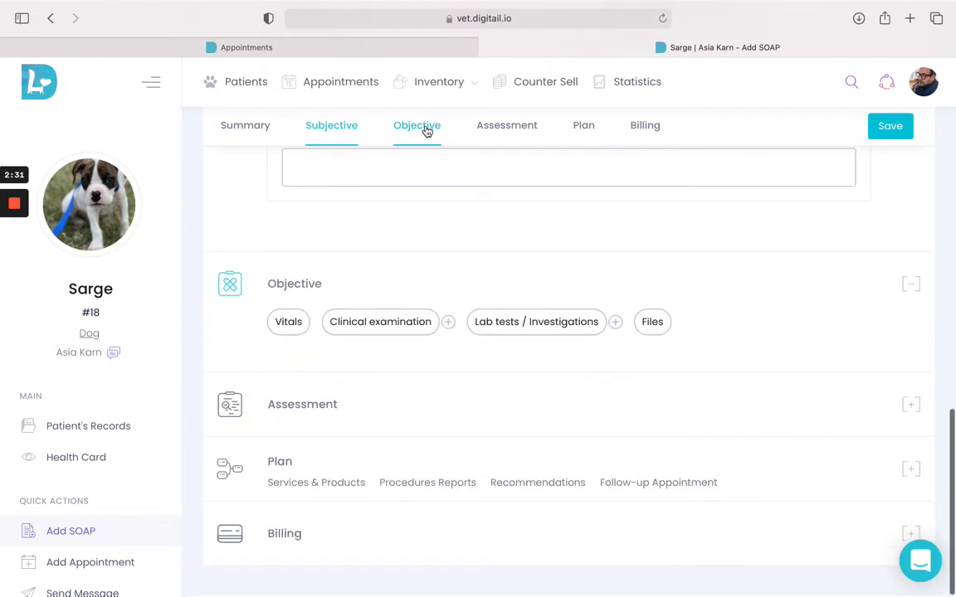
click(287, 321)
click(352, 328)
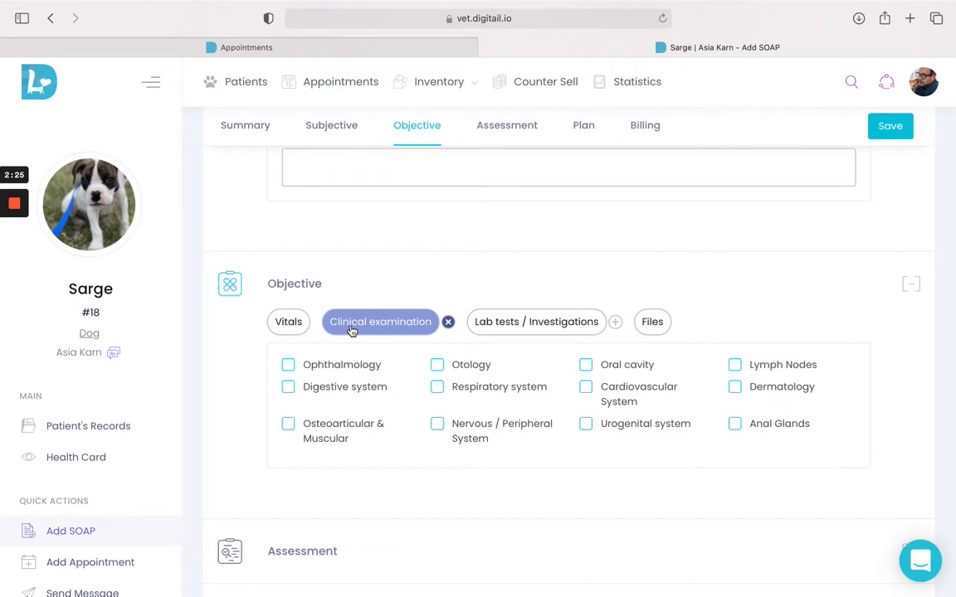
click(484, 329)
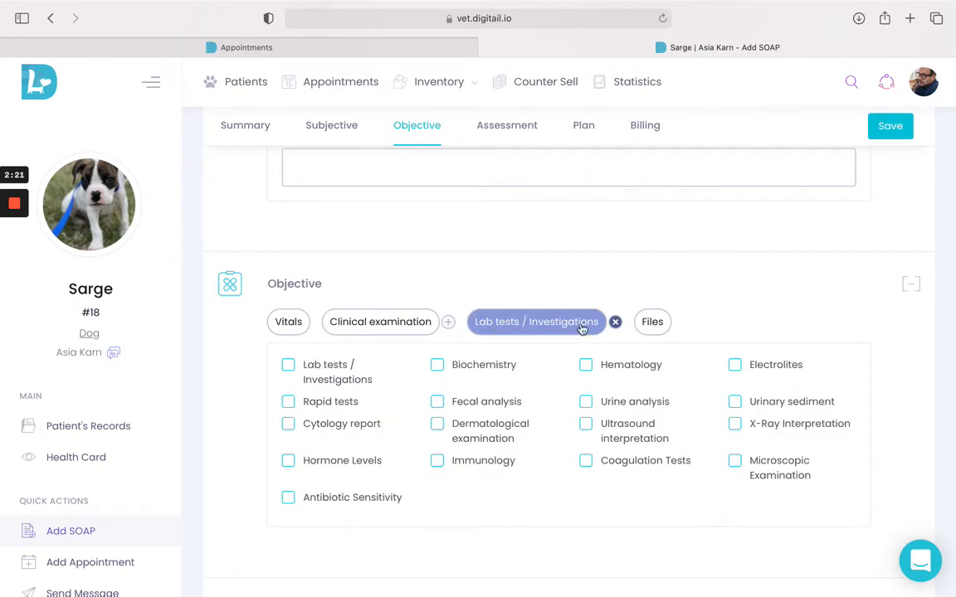
click(660, 322)
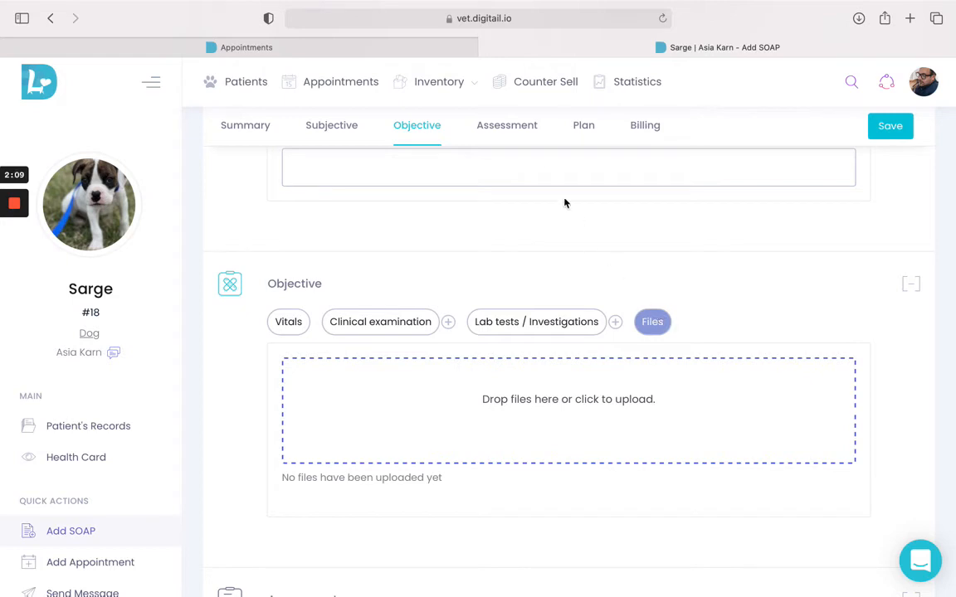
Step: In the Assessment section, search diagnoses for "appear" and add "Appears in good health to receive vaccination(s)"
click(524, 126)
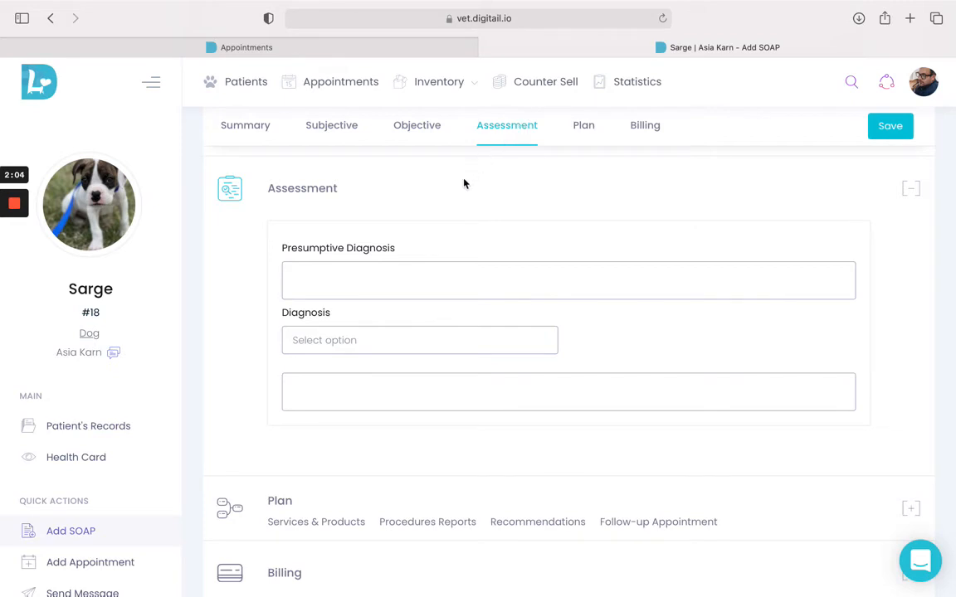
click(413, 348)
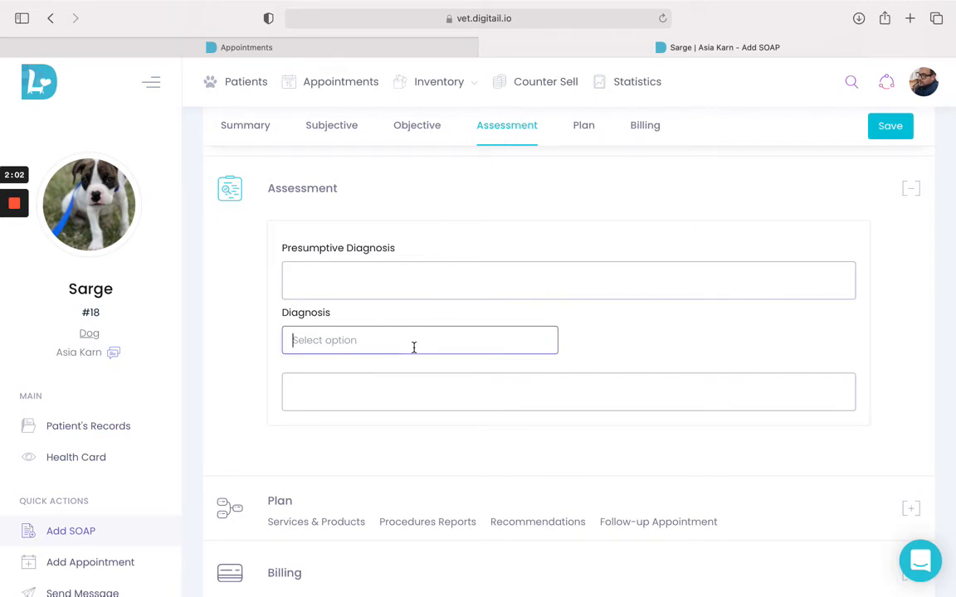
text(appear)
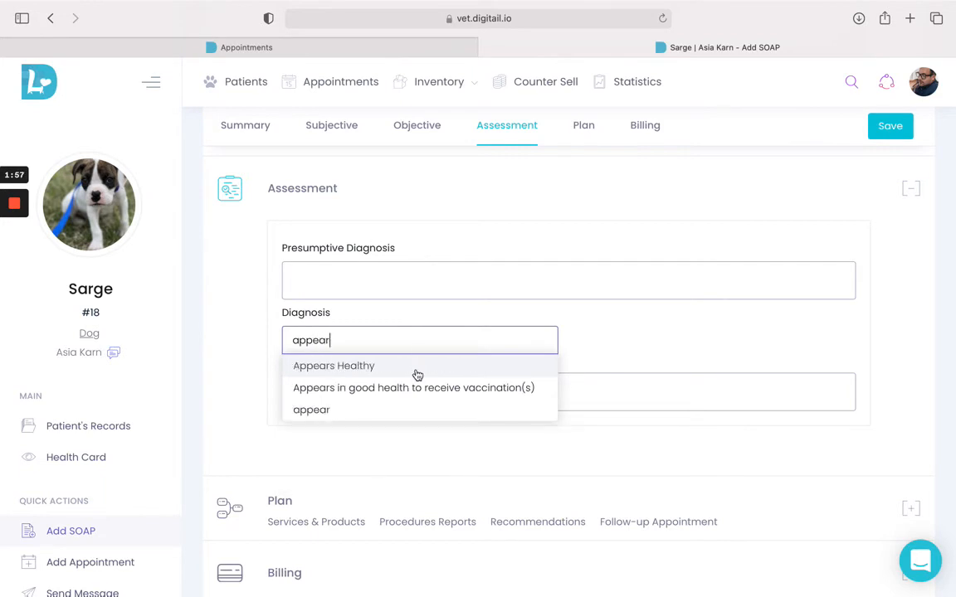
click(418, 396)
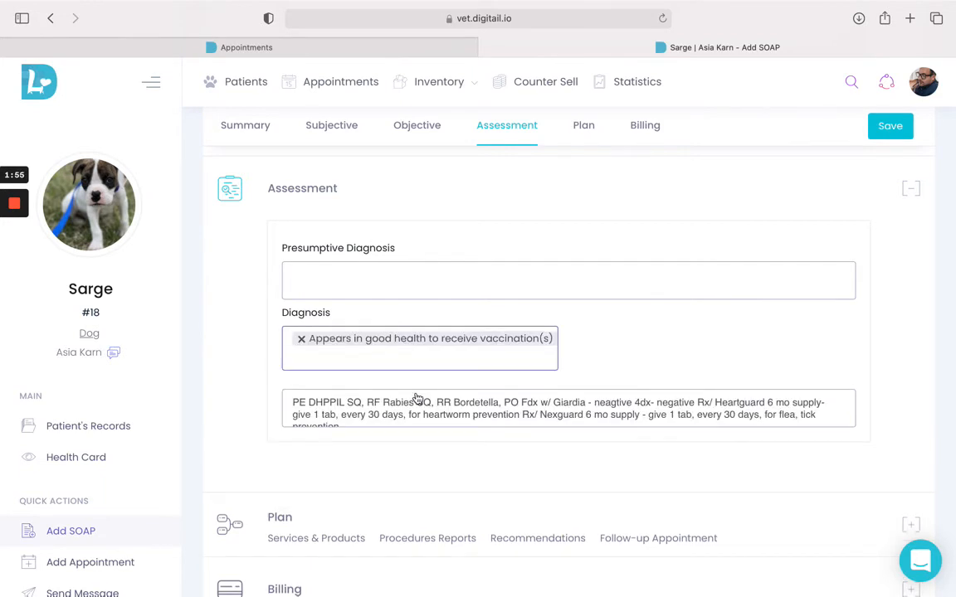
scroll(417, 402, down, 1)
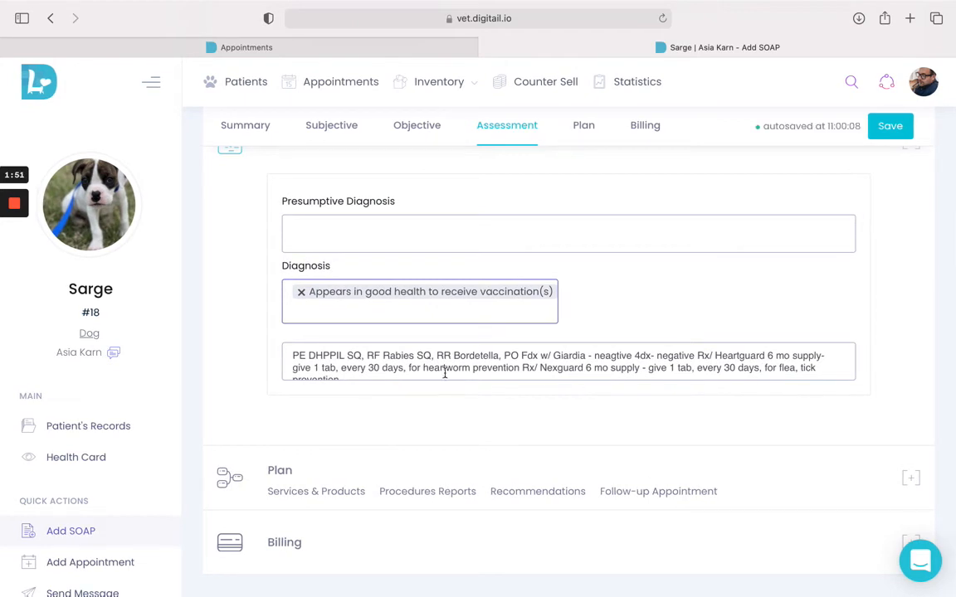
Step: In the Plan section's Services & Products, search services for "physic" and add Physical Exam
click(582, 137)
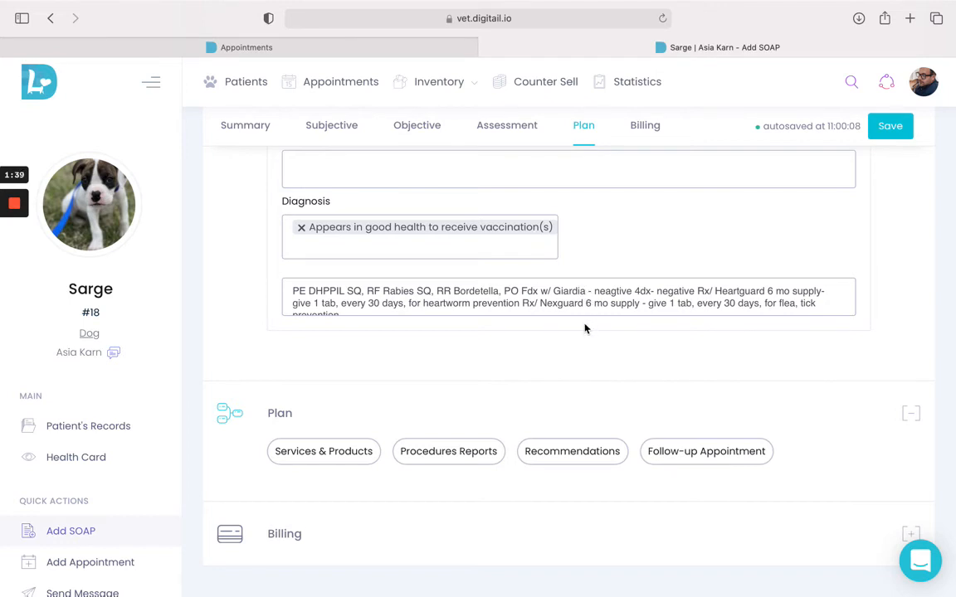
click(336, 453)
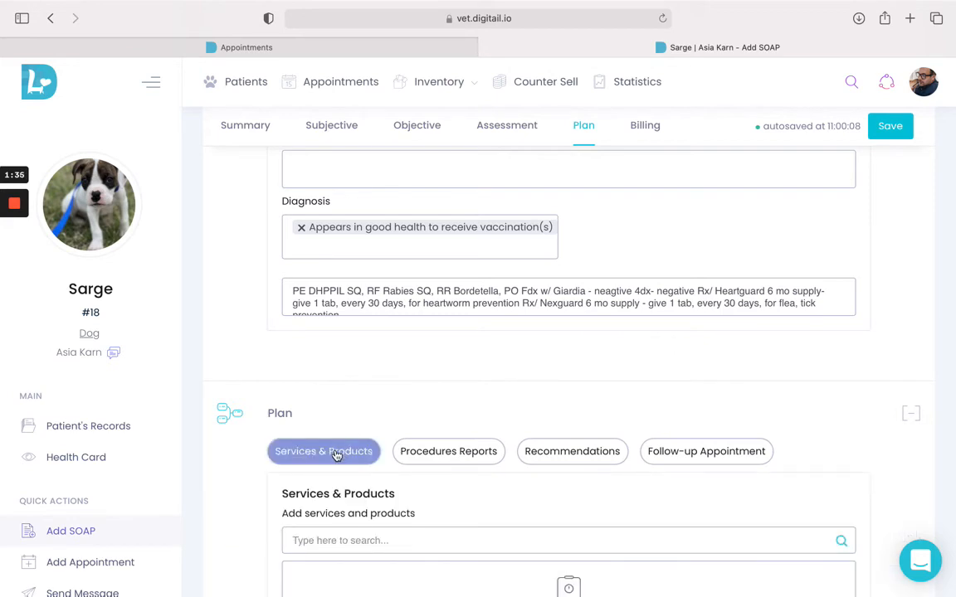
scroll(336, 454, down, 2)
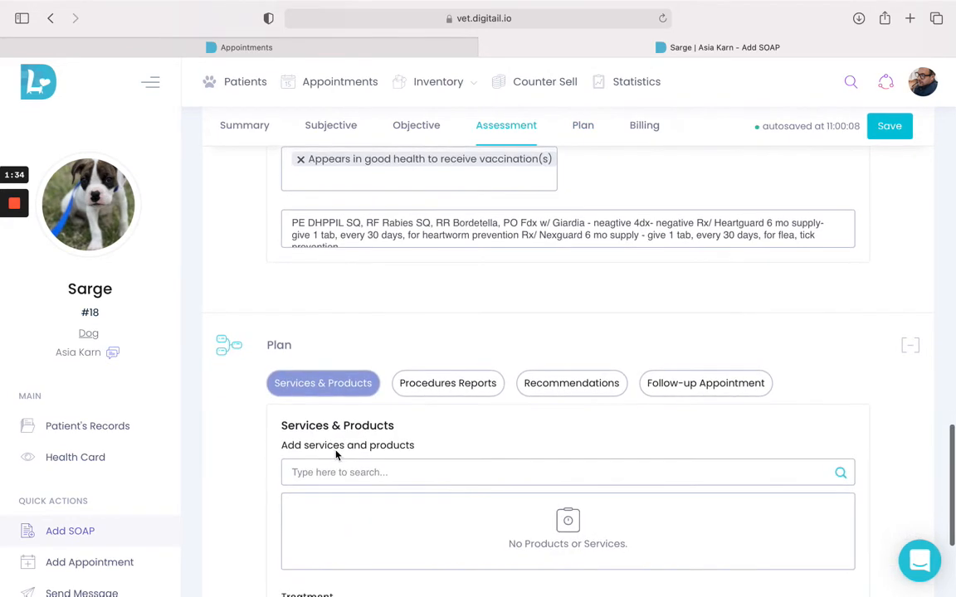
click(348, 472)
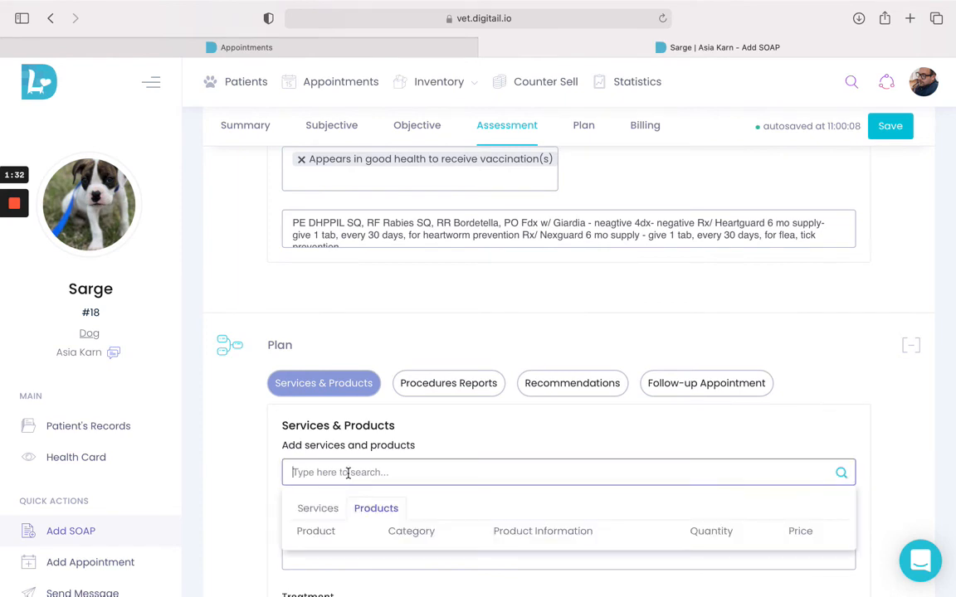
click(323, 515)
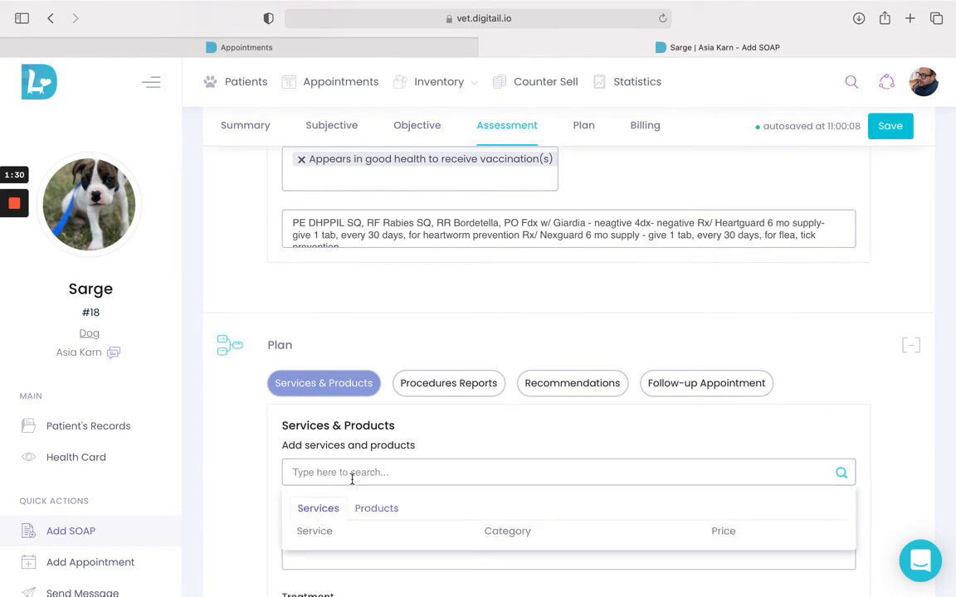
scroll(355, 491, down, 2)
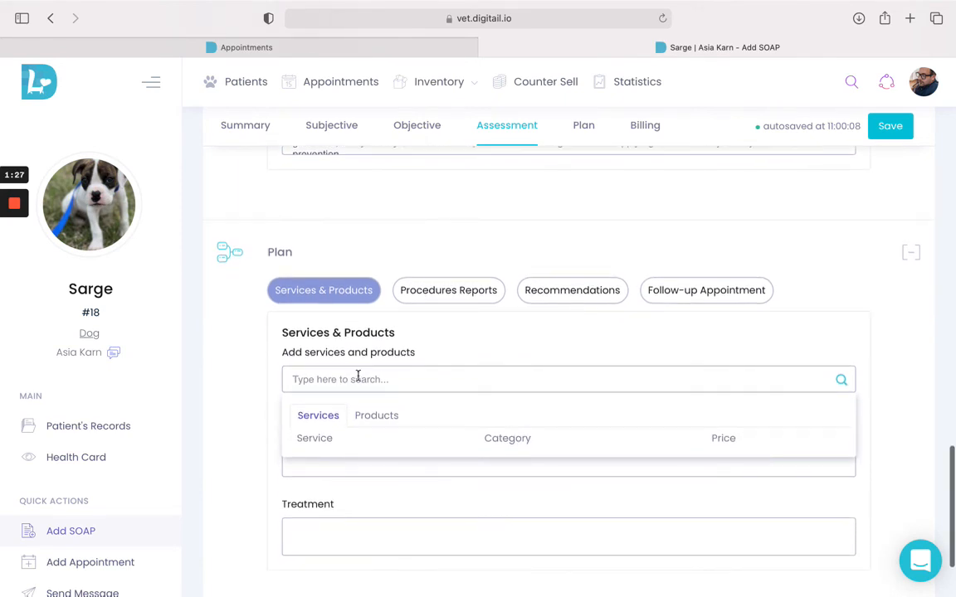
click(357, 378)
text(physic)
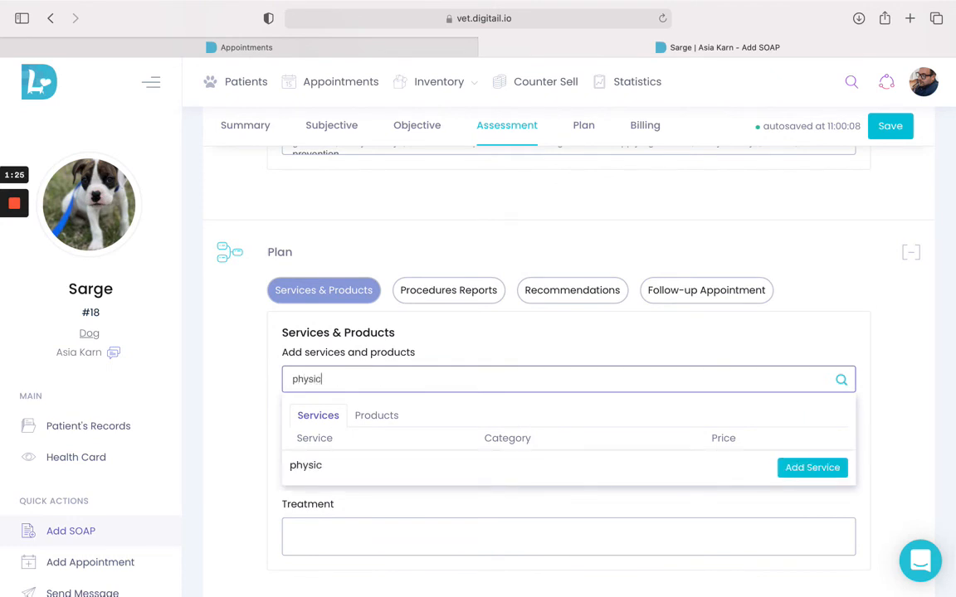
click(354, 461)
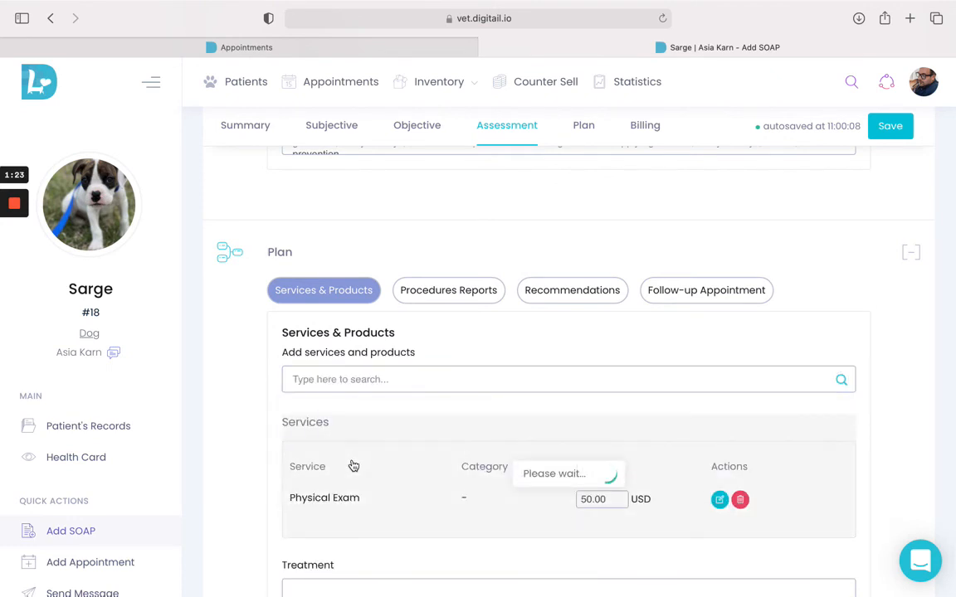
Step: Search services for "rabi" and add Rabies Vaccine (1 year) to the plan
click(346, 380)
text(rabi)
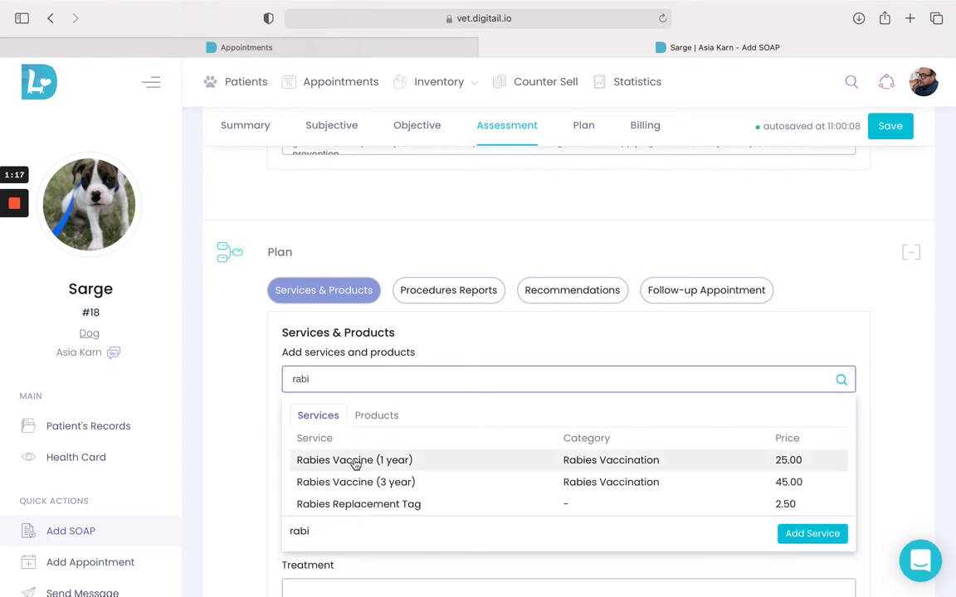
click(411, 459)
Step: Search products for "metro" and add Metronidazole 250mg tablets to the plan
click(383, 379)
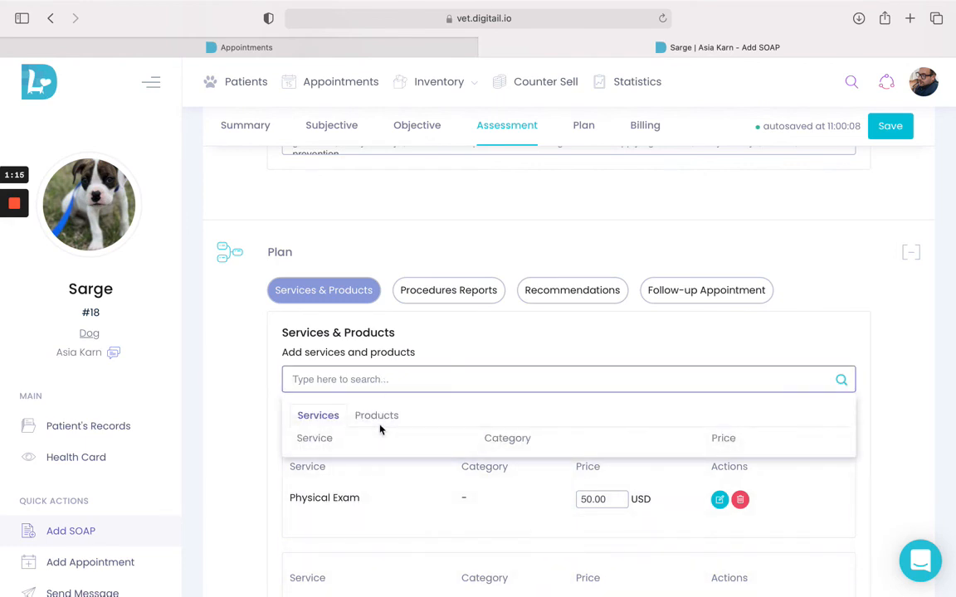
click(376, 419)
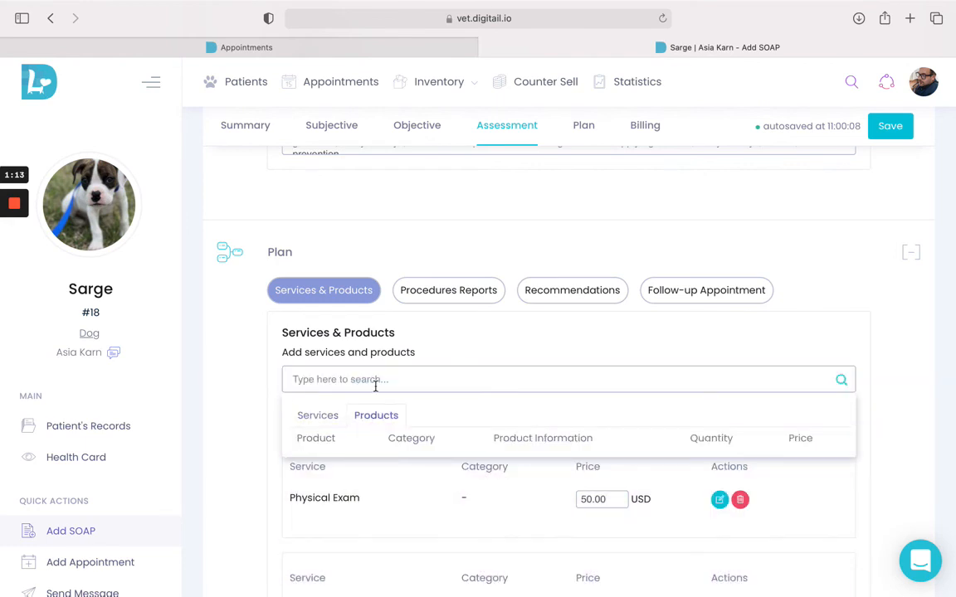
text(metro)
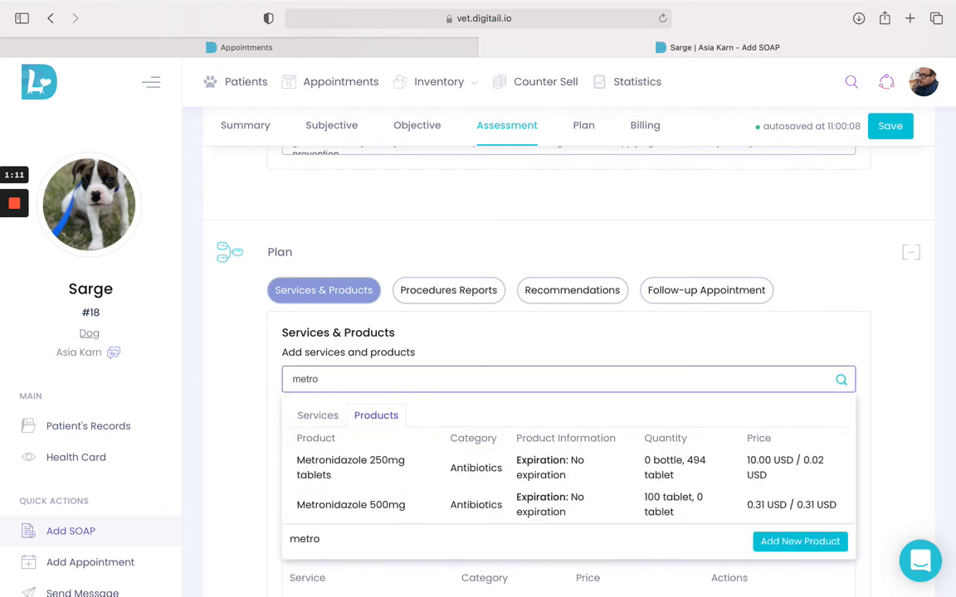
click(363, 463)
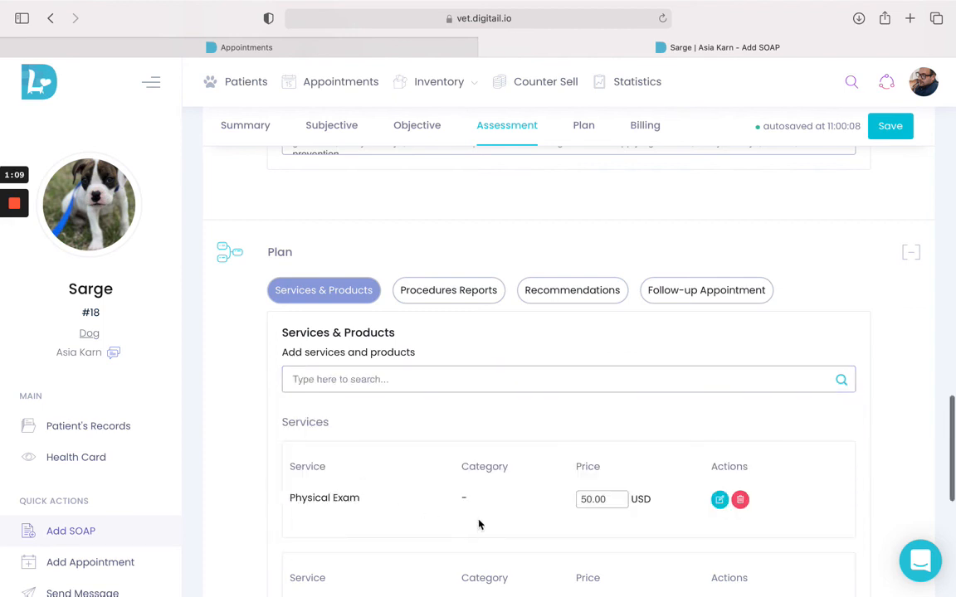
Step: Review the plan's added items and expand the Billing section to examine its services and products charges
scroll(479, 524, down, 5)
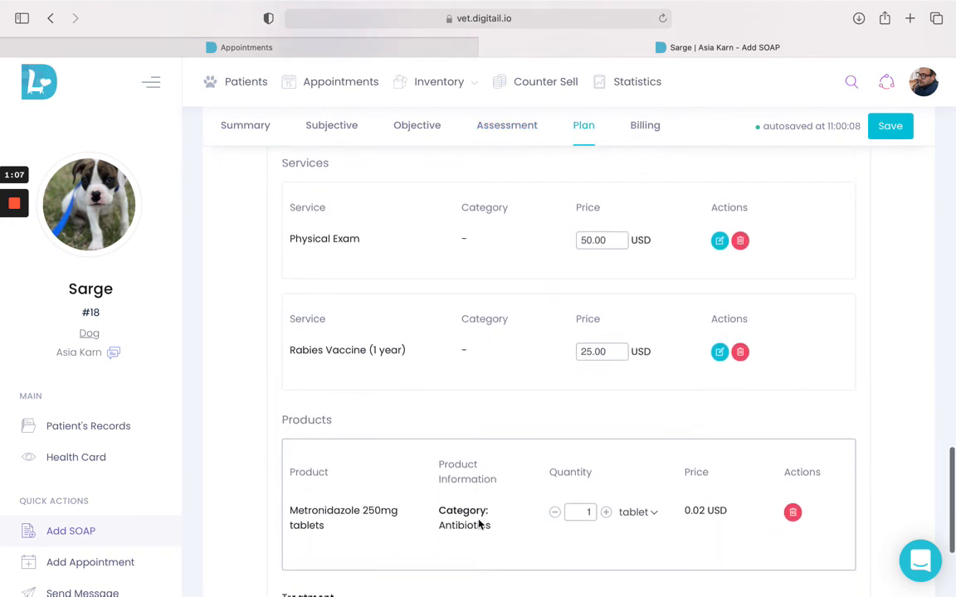
scroll(478, 525, down, 1)
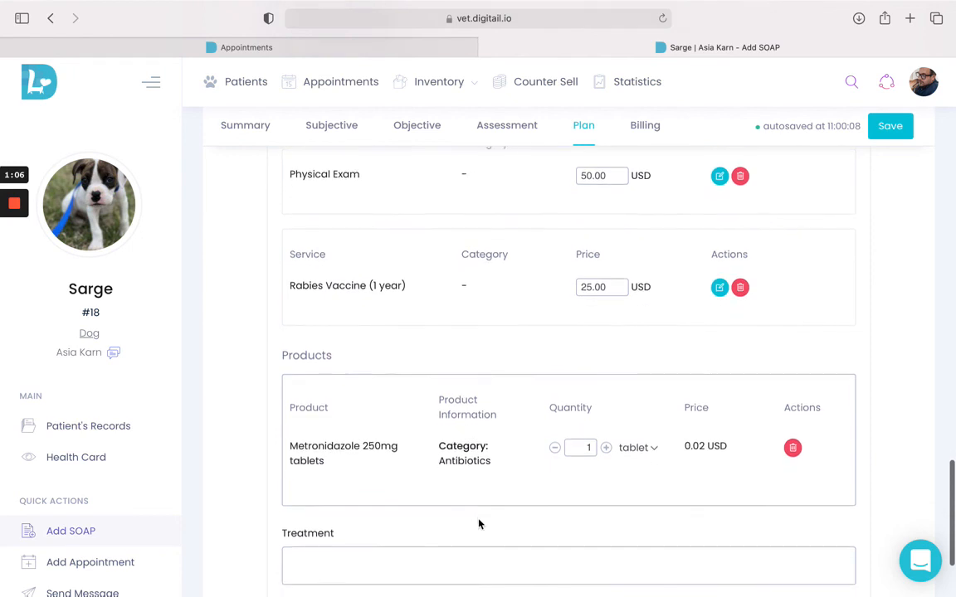
scroll(479, 525, down, 2)
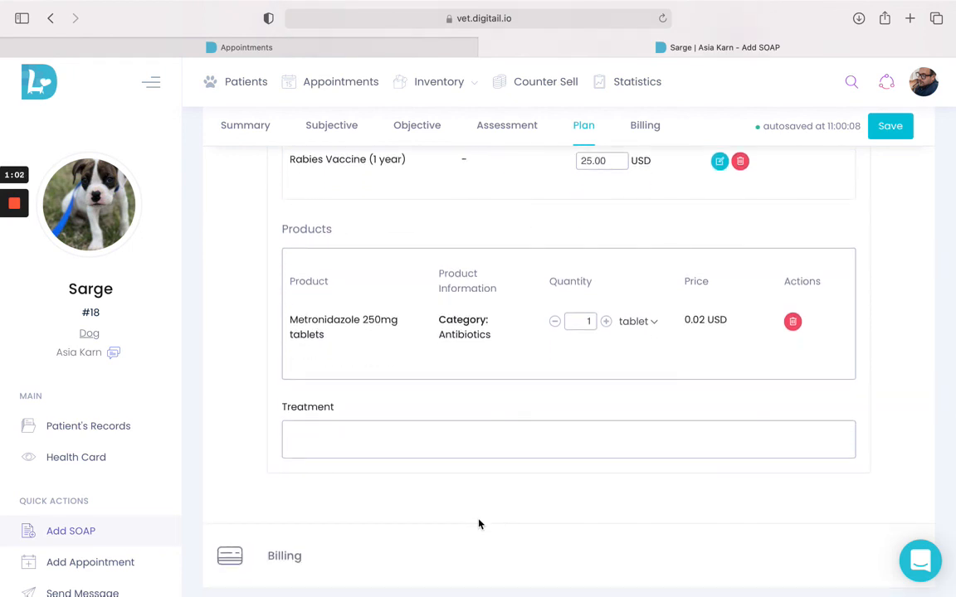
scroll(479, 525, down, 1)
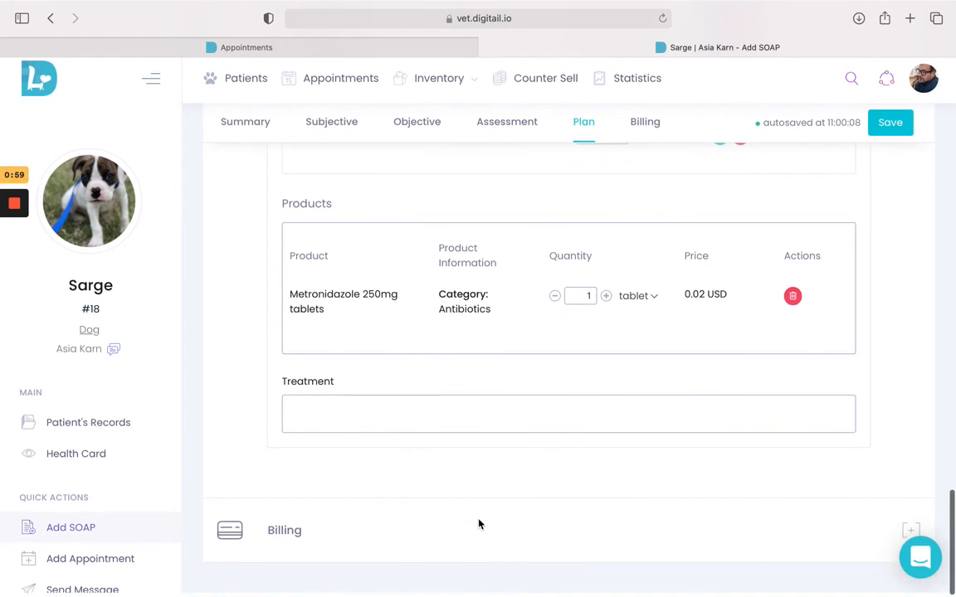
click(301, 531)
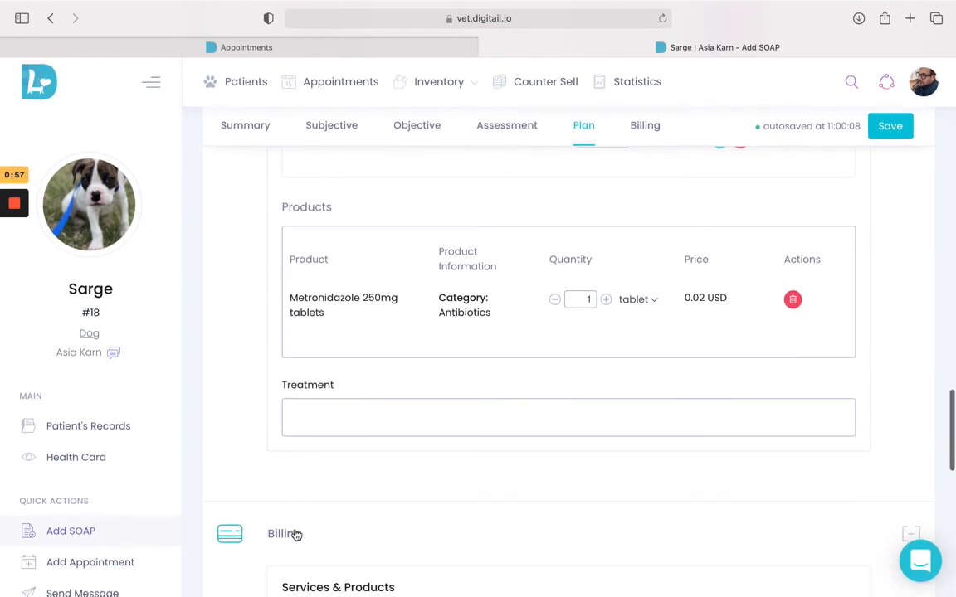
scroll(296, 534, down, 5)
scroll(296, 533, down, 5)
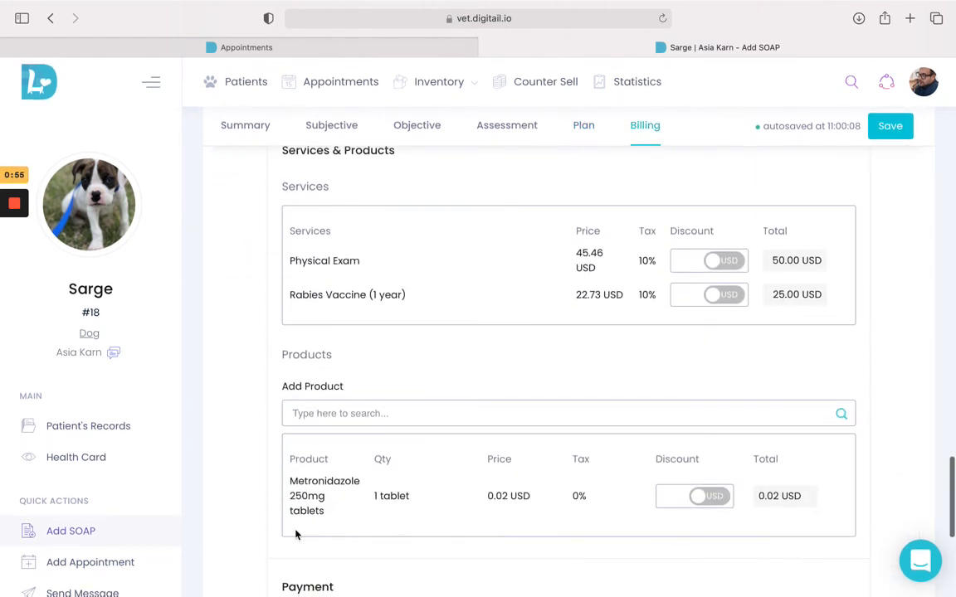